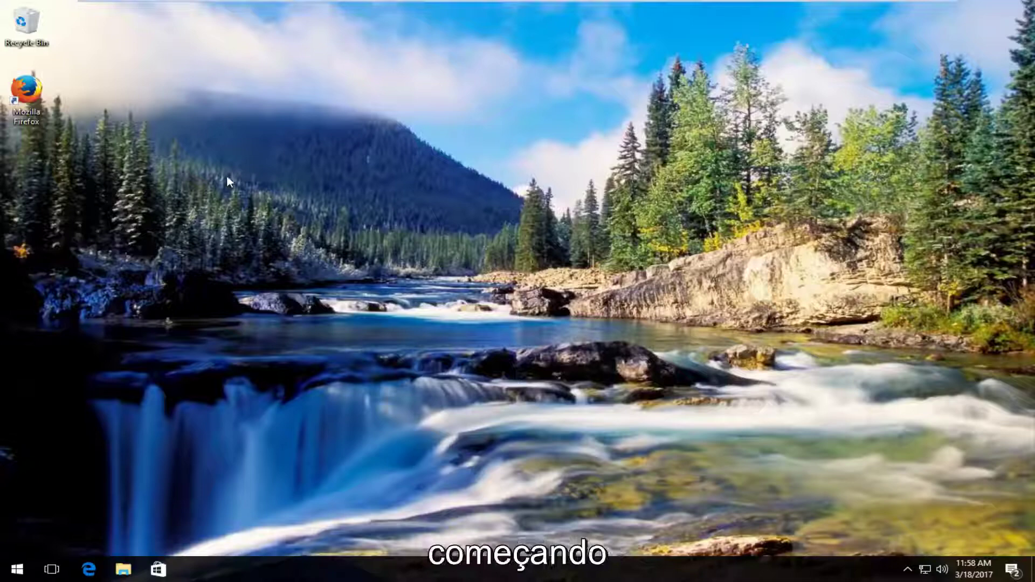
- Search the Start menu for 'system' and open the About your PC page
click(15, 569)
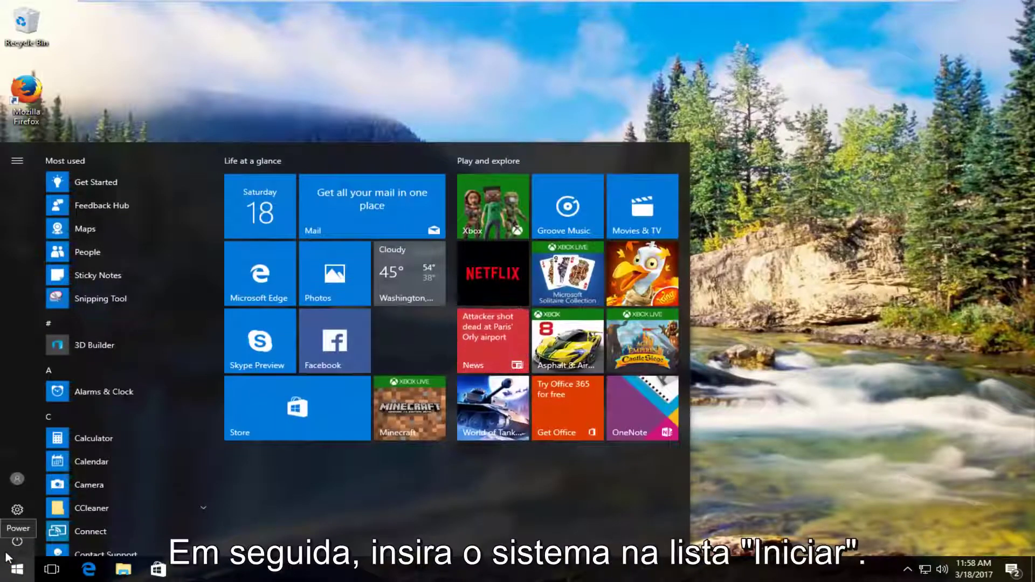
text(system)
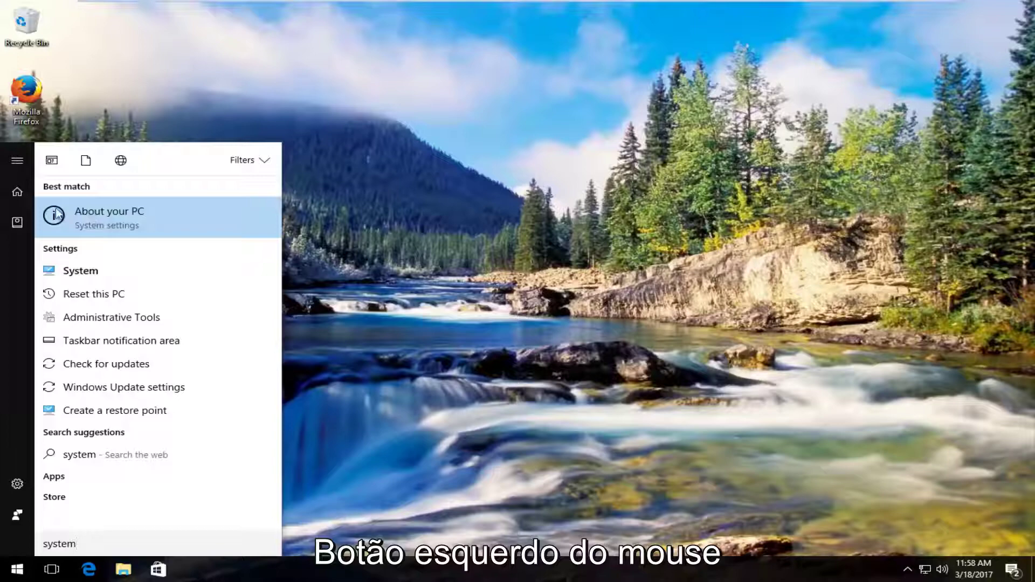
click(97, 217)
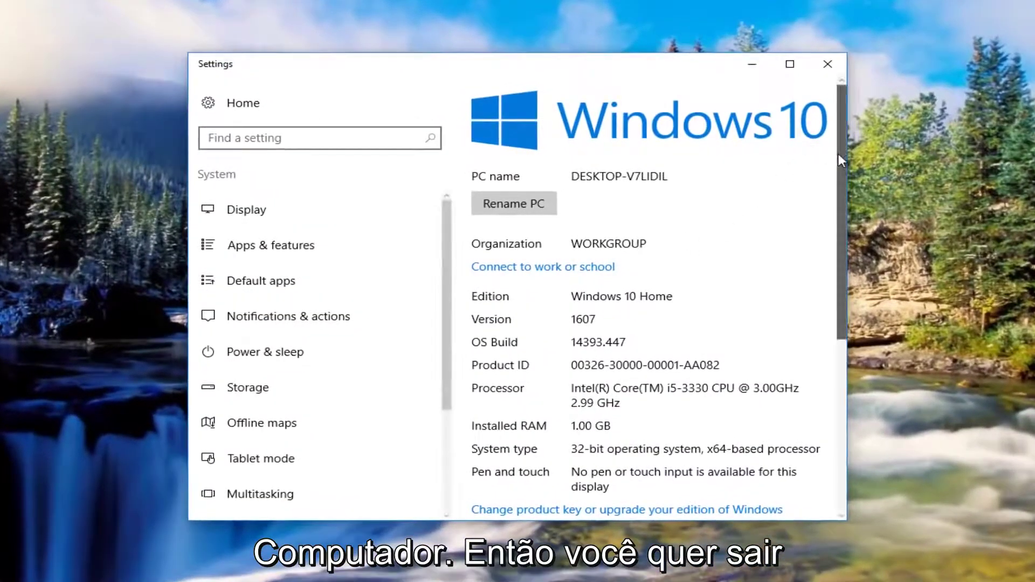
- Scroll the About page to Related settings and choose System info
drag(839, 160, 830, 337)
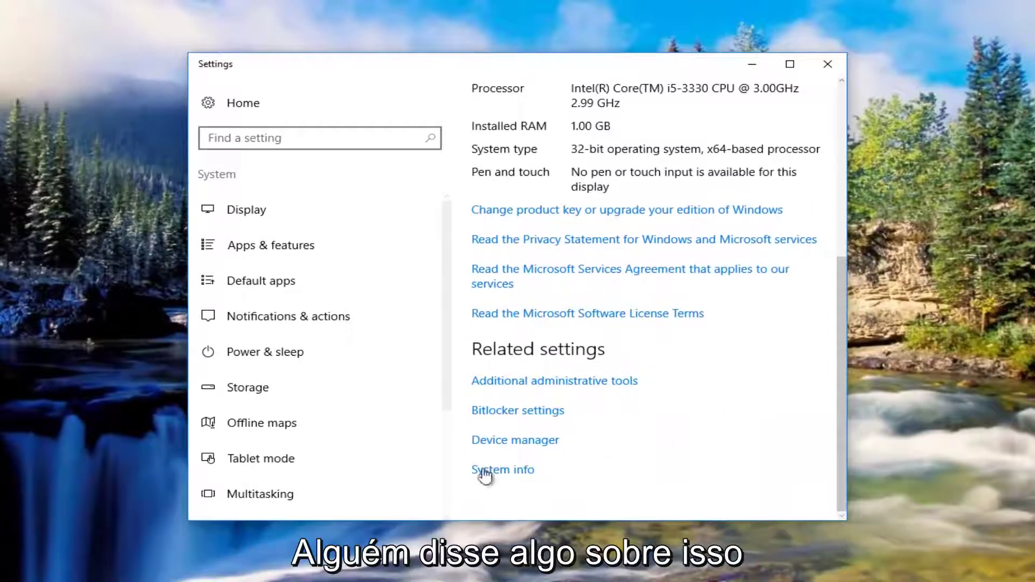
click(485, 475)
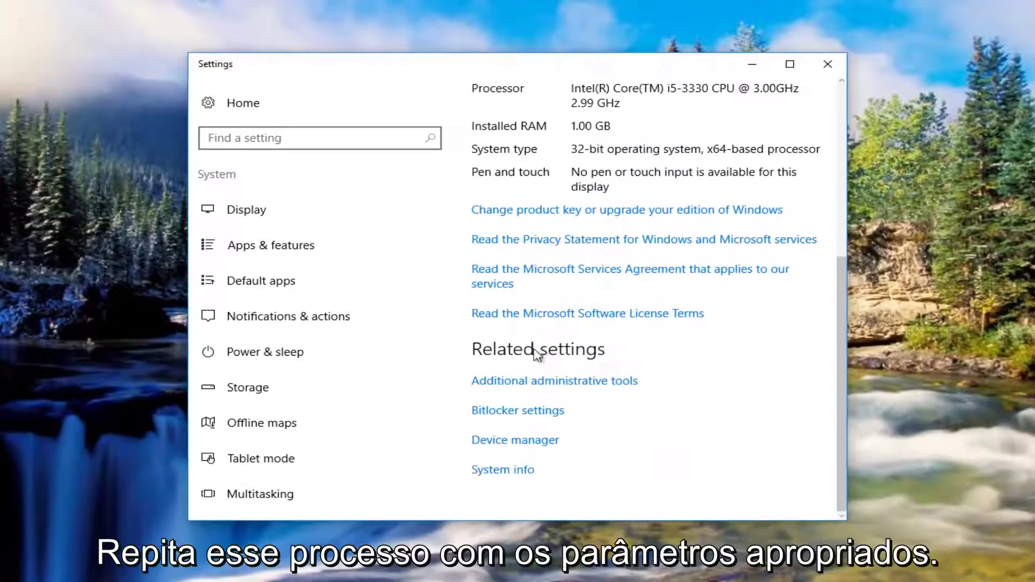
mouse_move(839, 325)
mouse_down()
mouse_move(816, 113)
mouse_move(840, 321)
mouse_up()
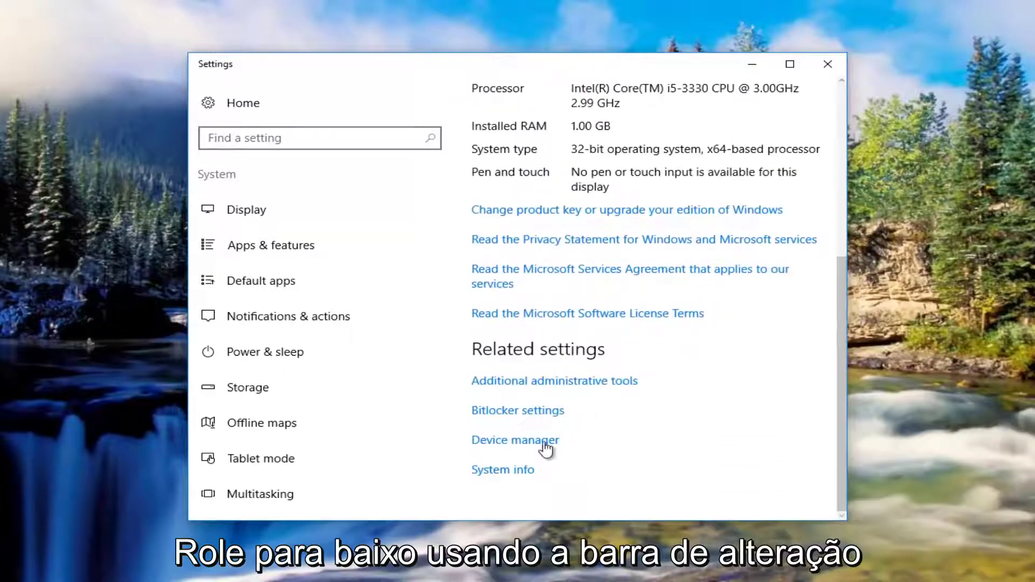
- From the System window, open Advanced system settings on the Hardware tab
click(516, 473)
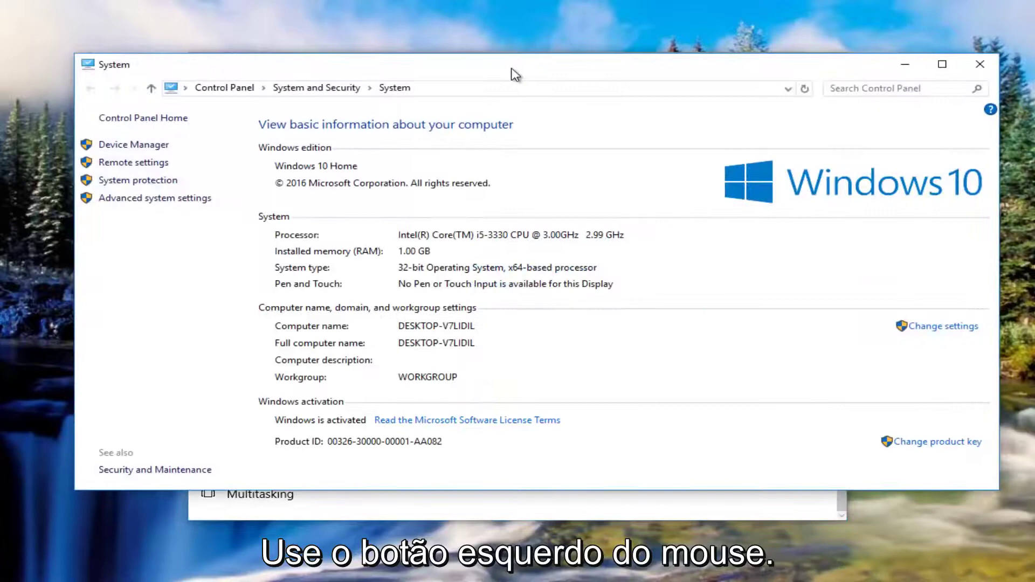
click(744, 64)
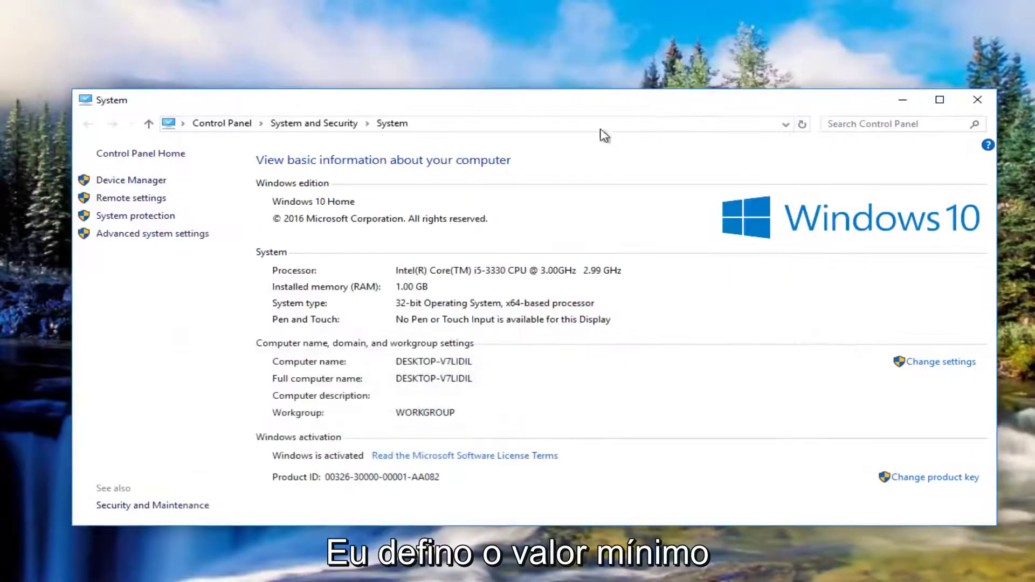
drag(550, 100, 541, 71)
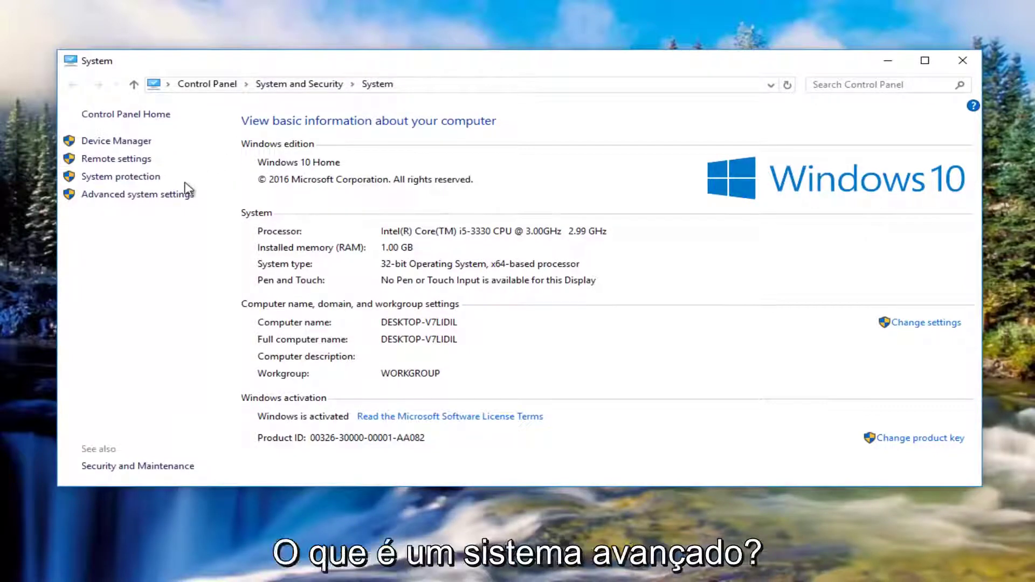
click(129, 199)
drag(174, 149, 391, 108)
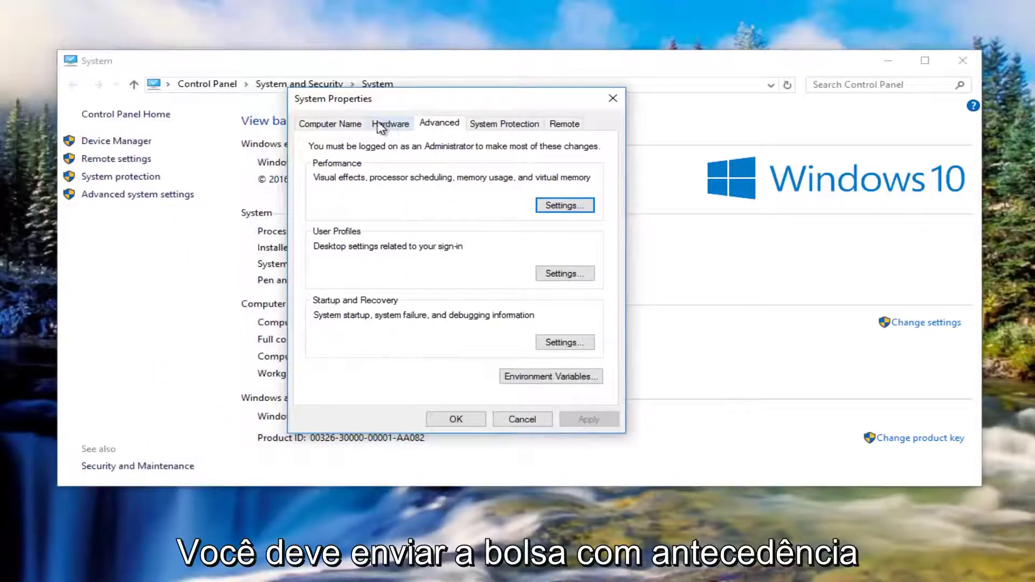
click(403, 127)
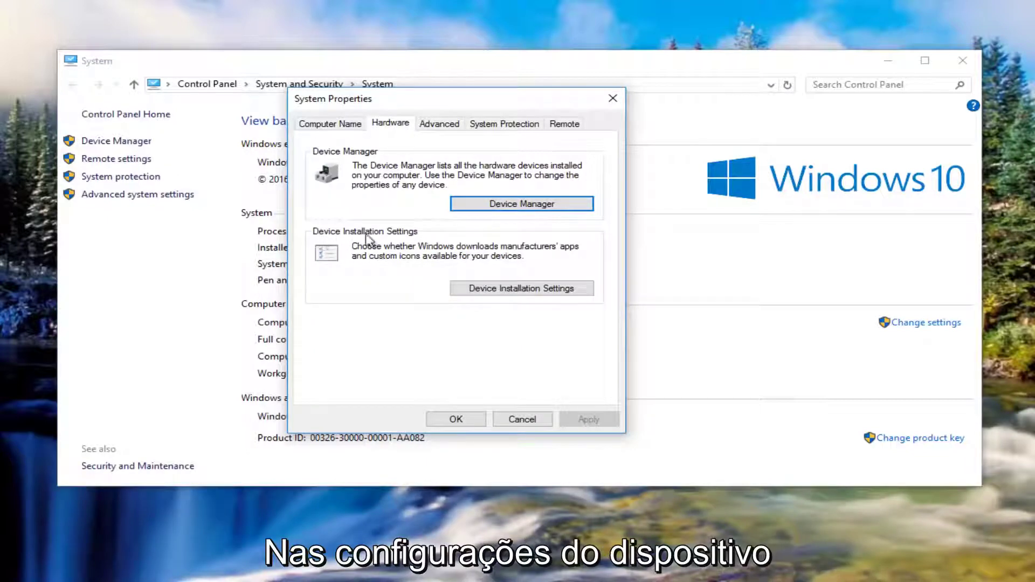
- Set Device Installation Settings to No for automatic manufacturer app downloads, then close System Properties
click(505, 293)
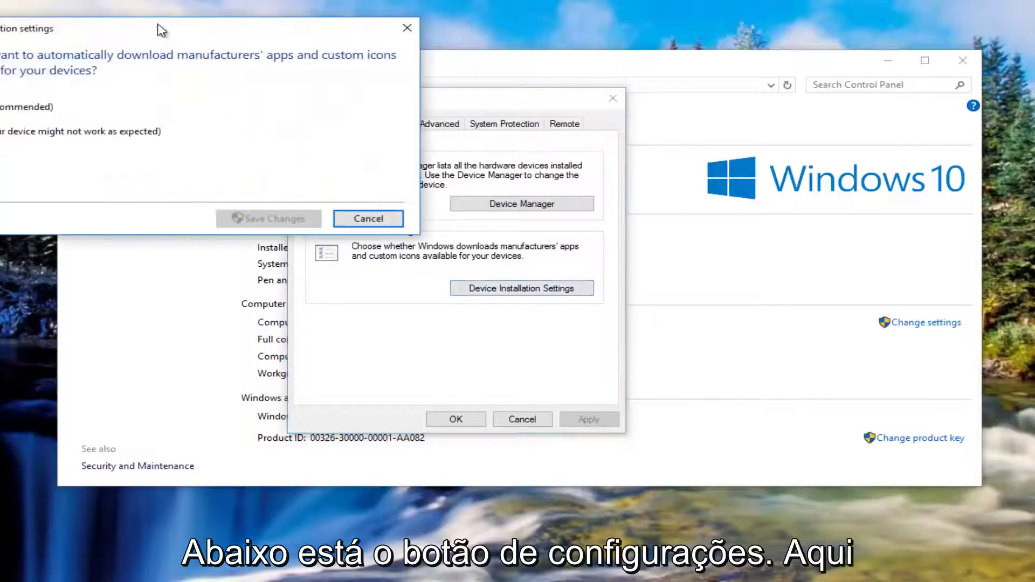
drag(160, 28, 439, 115)
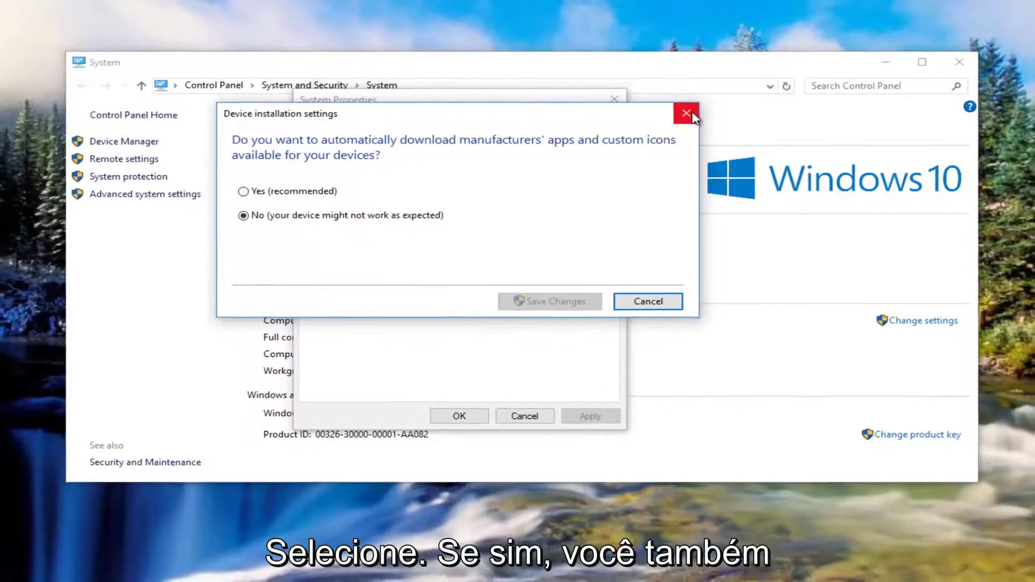
click(685, 112)
click(618, 103)
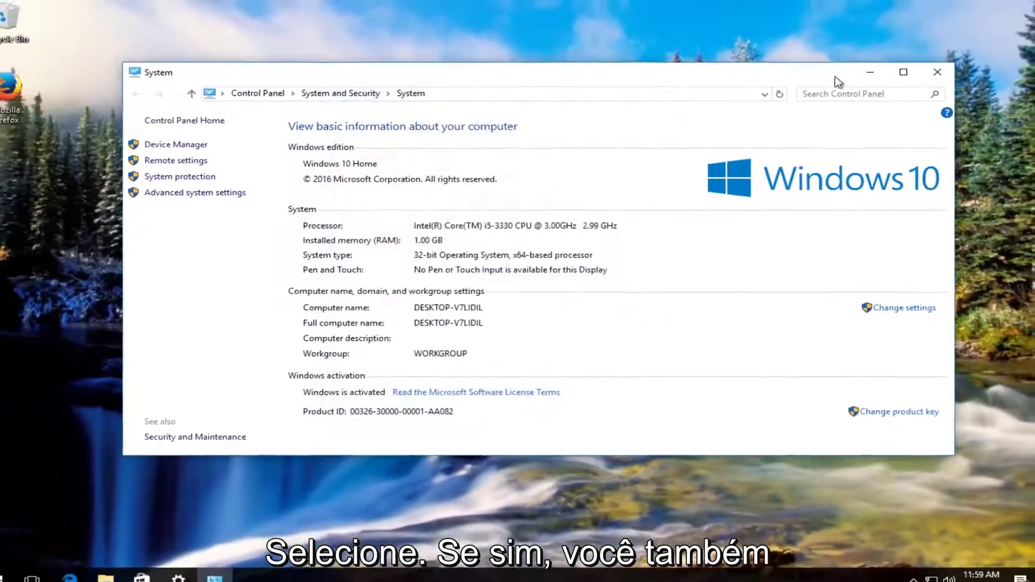
- Close the System and Settings windows
click(948, 67)
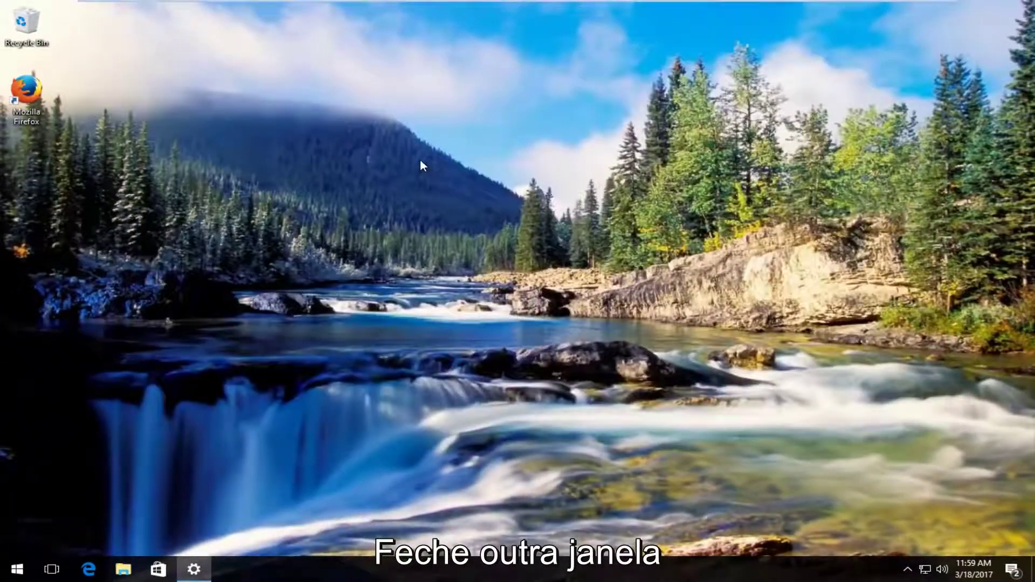
right_click(197, 570)
click(186, 535)
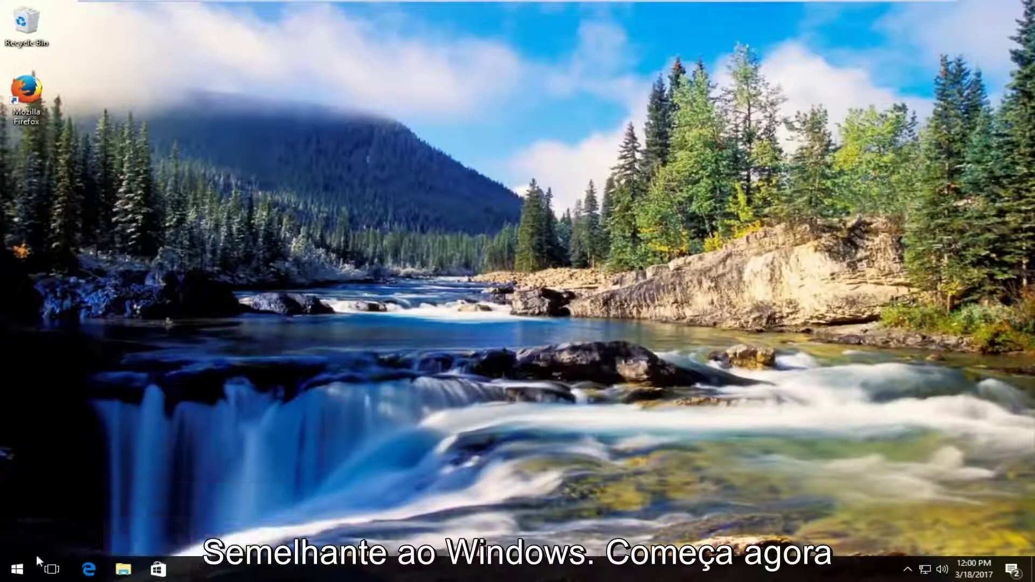
- Search the Start menu for 'device manager' and open Device Manager
click(16, 570)
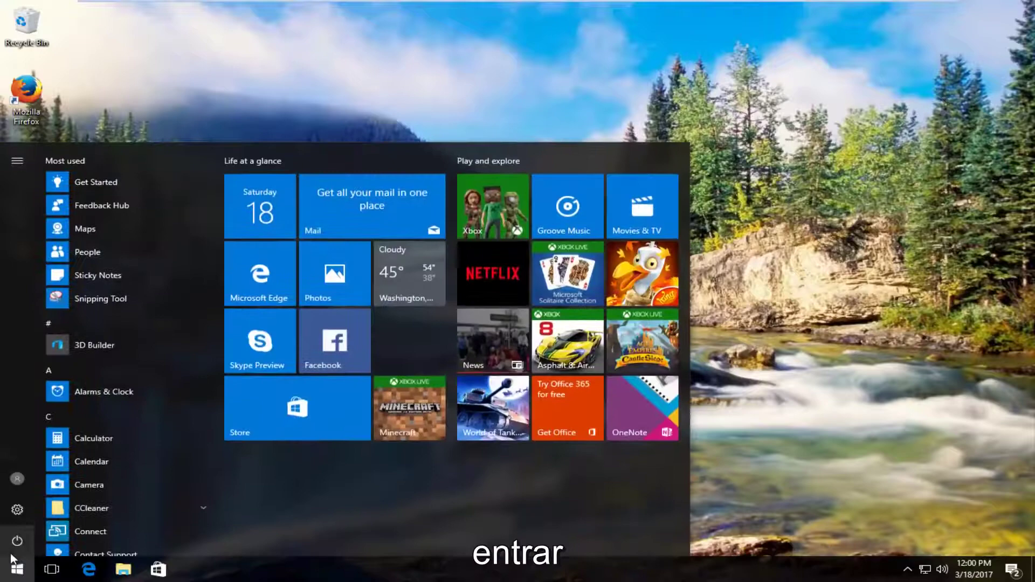
text(device mana)
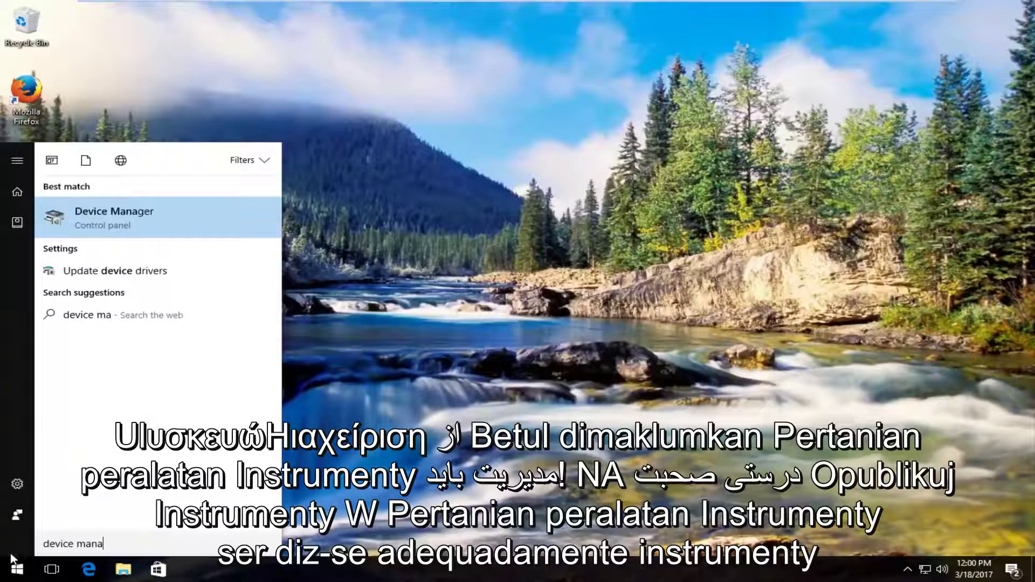
text(ger)
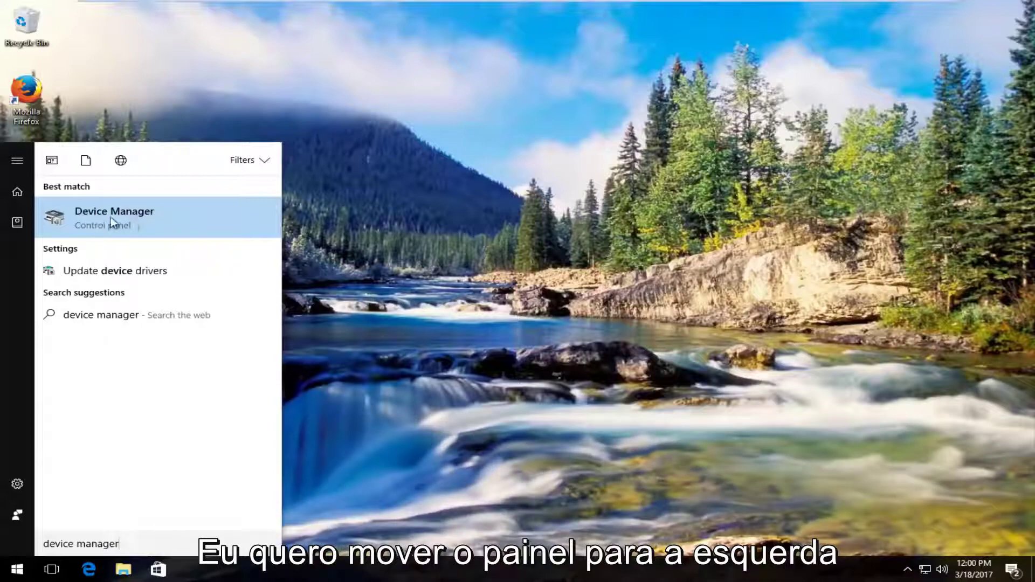
click(82, 215)
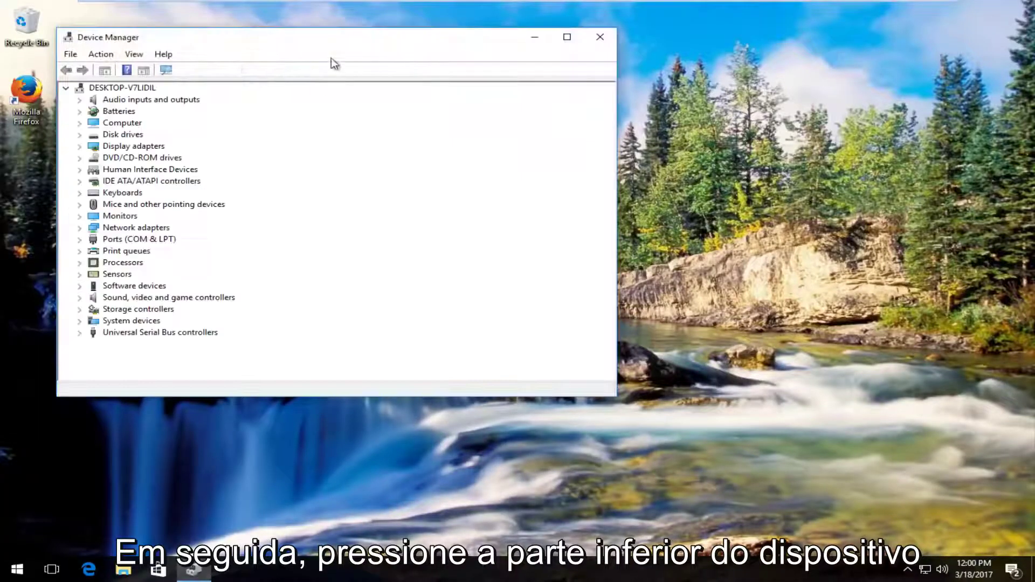
- Expand Sound, video and game controllers and select High Definition Audio Device
drag(439, 51, 528, 62)
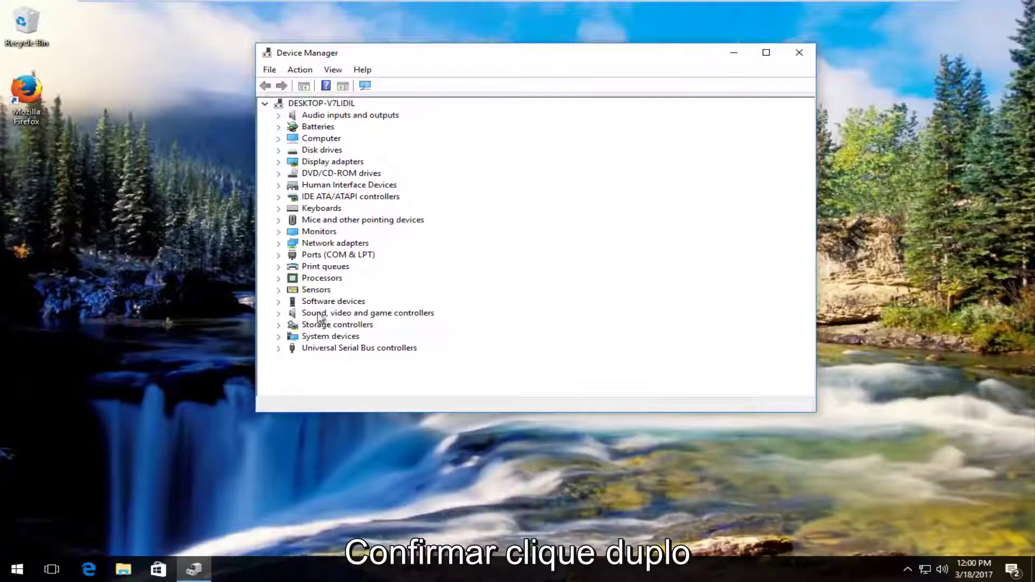
click(279, 314)
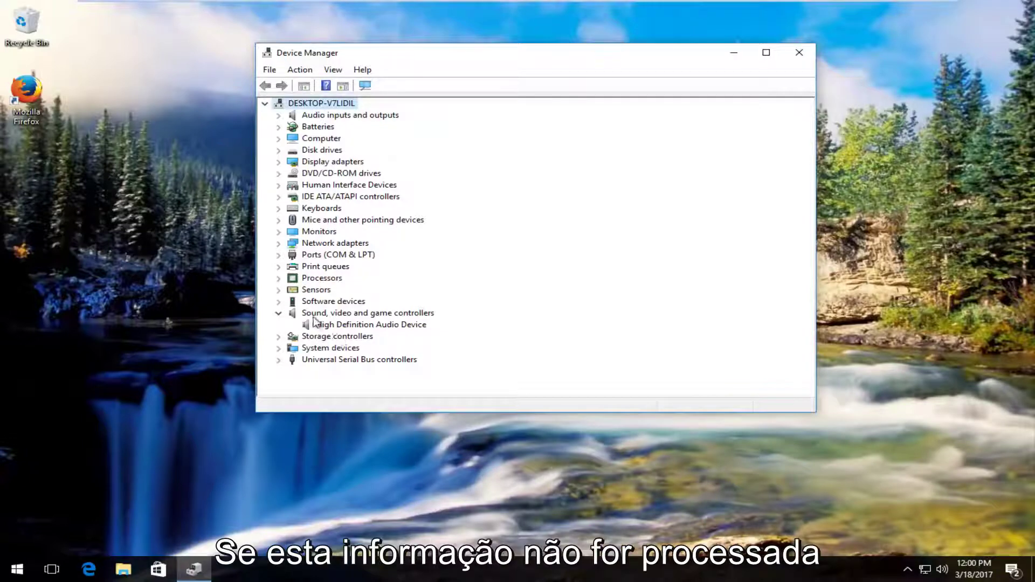
click(317, 325)
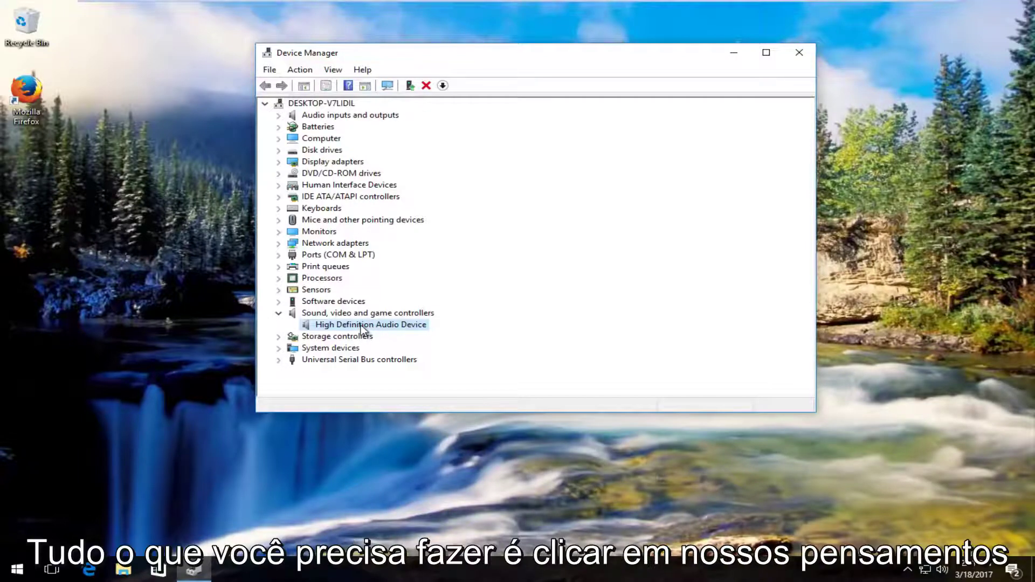
- Search automatically for an updated High Definition Audio Device driver; it's already up to date
right_click(361, 327)
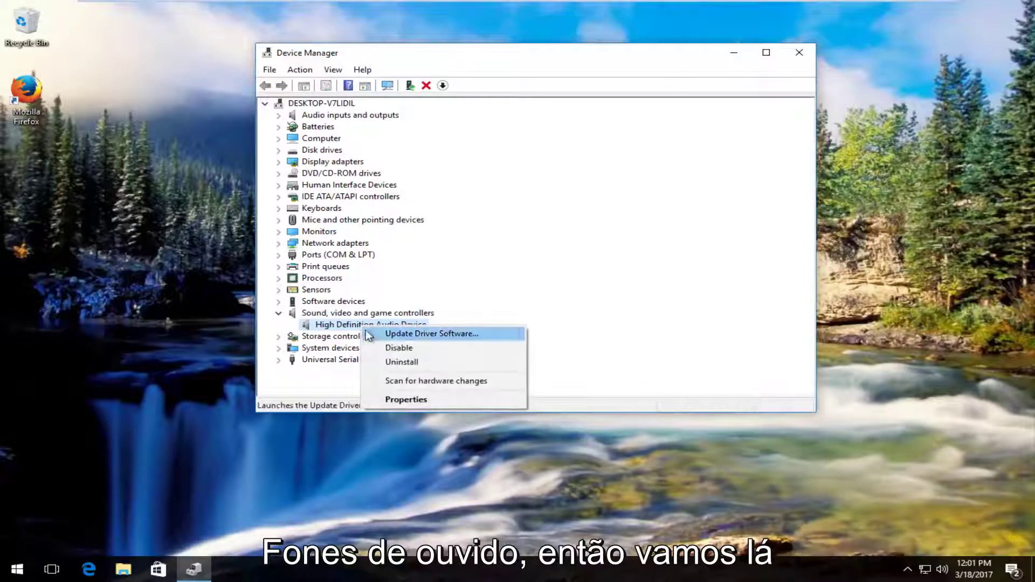
click(428, 335)
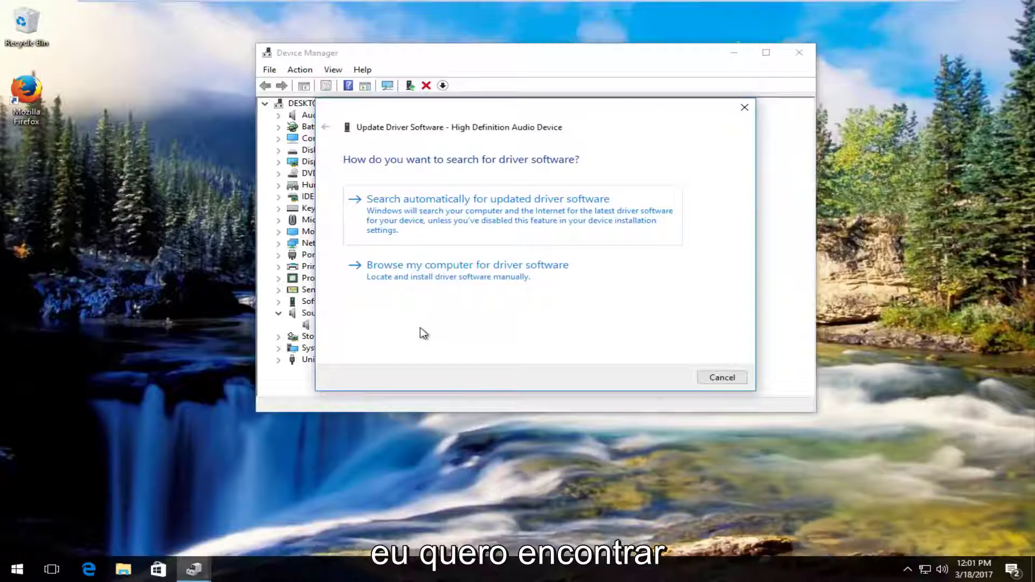
click(499, 221)
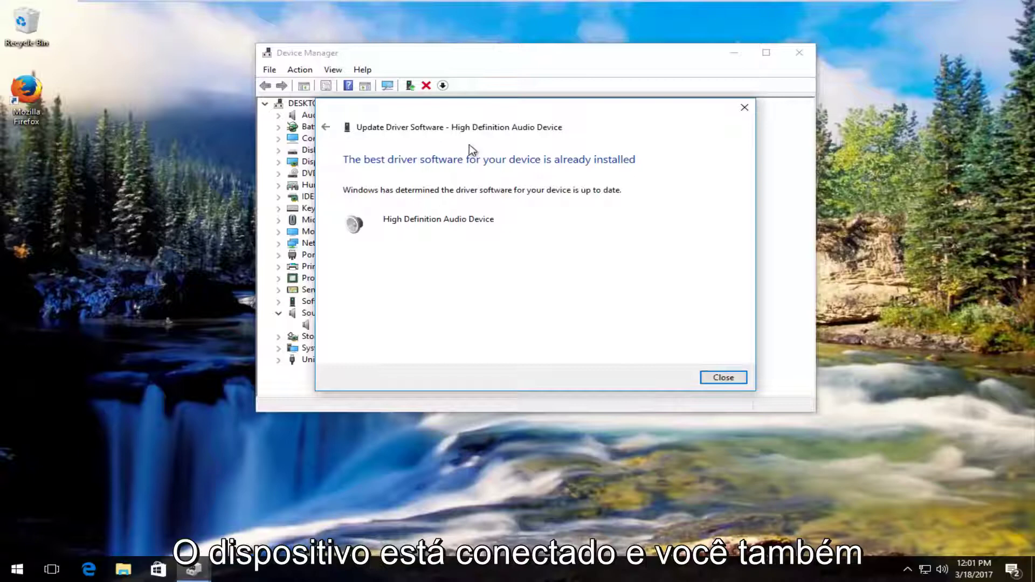
click(723, 378)
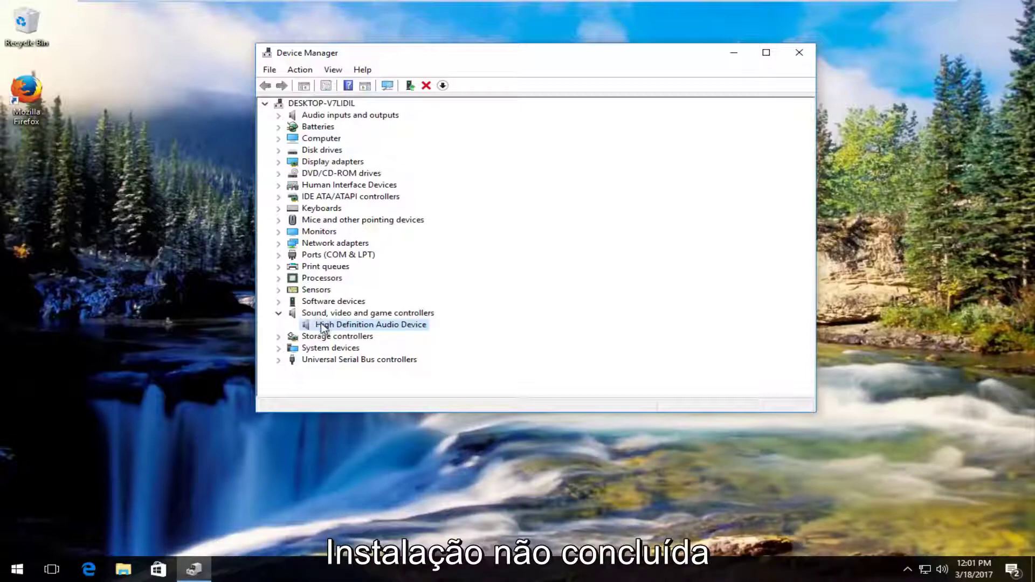
right_click(322, 328)
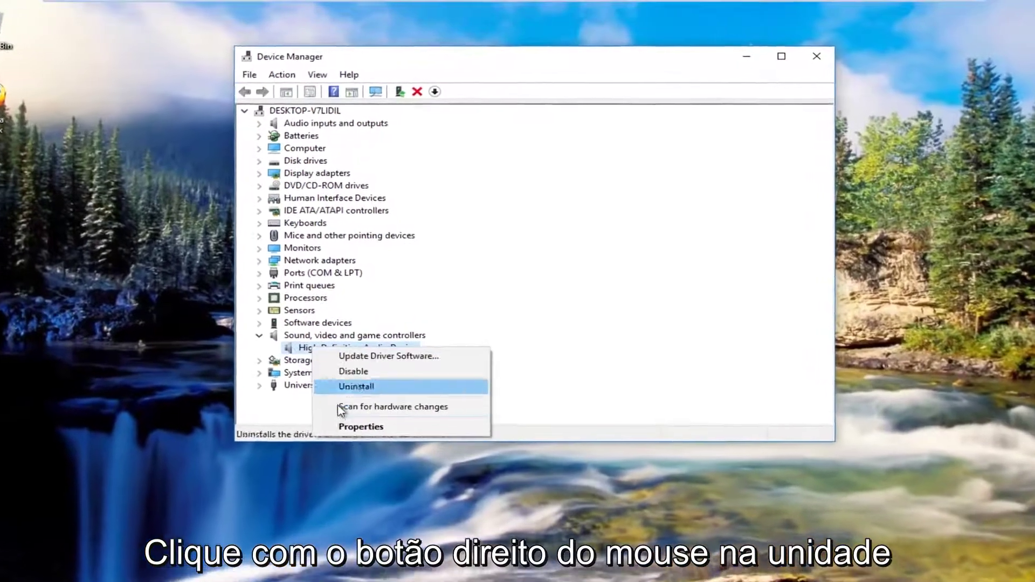
click(403, 356)
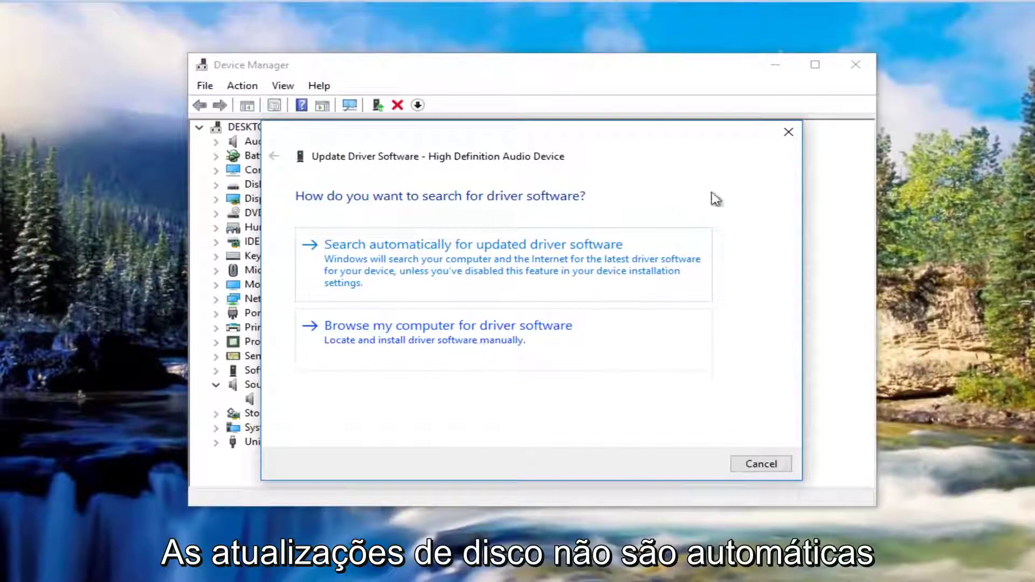
click(789, 133)
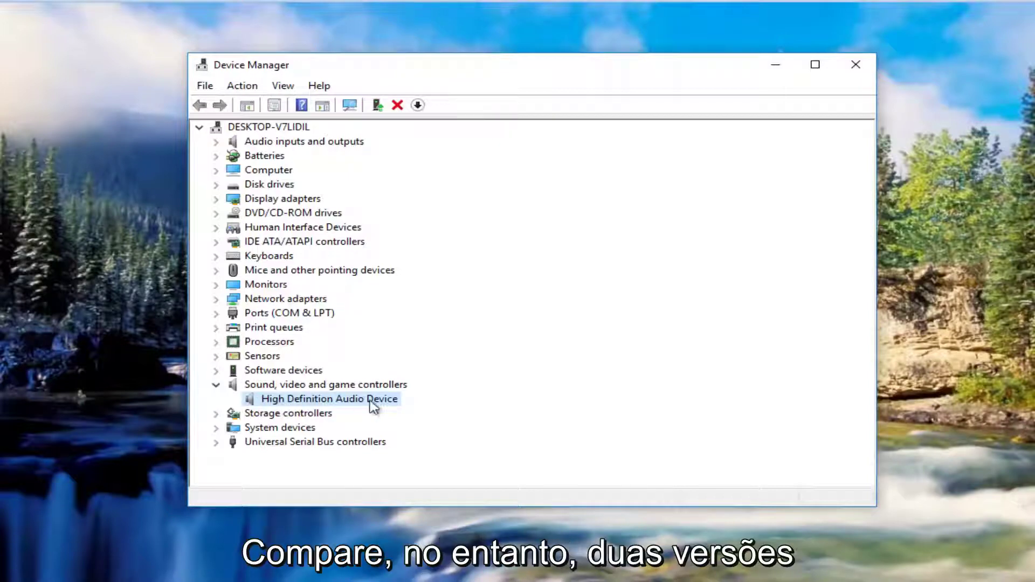
right_click(343, 405)
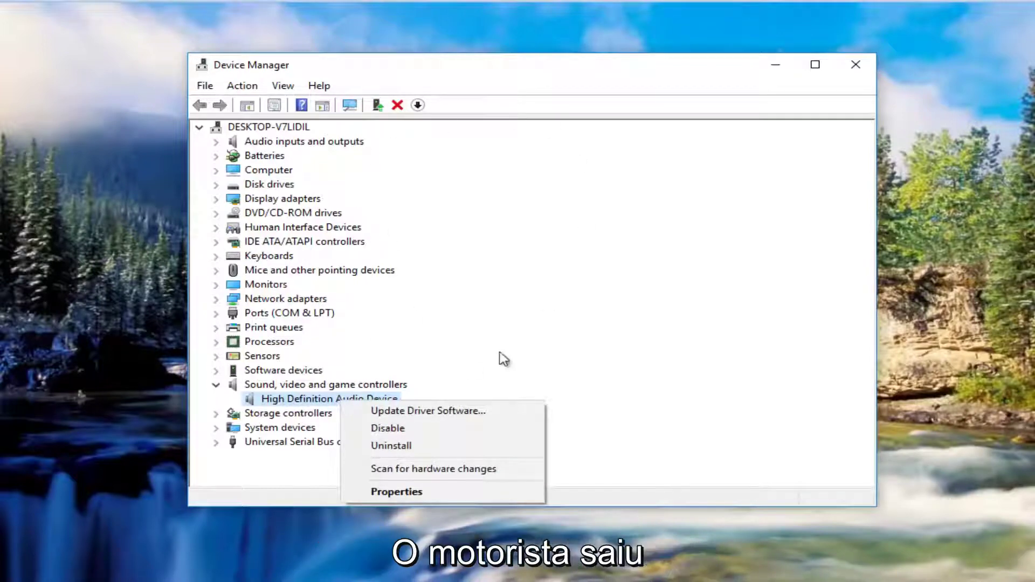
click(393, 491)
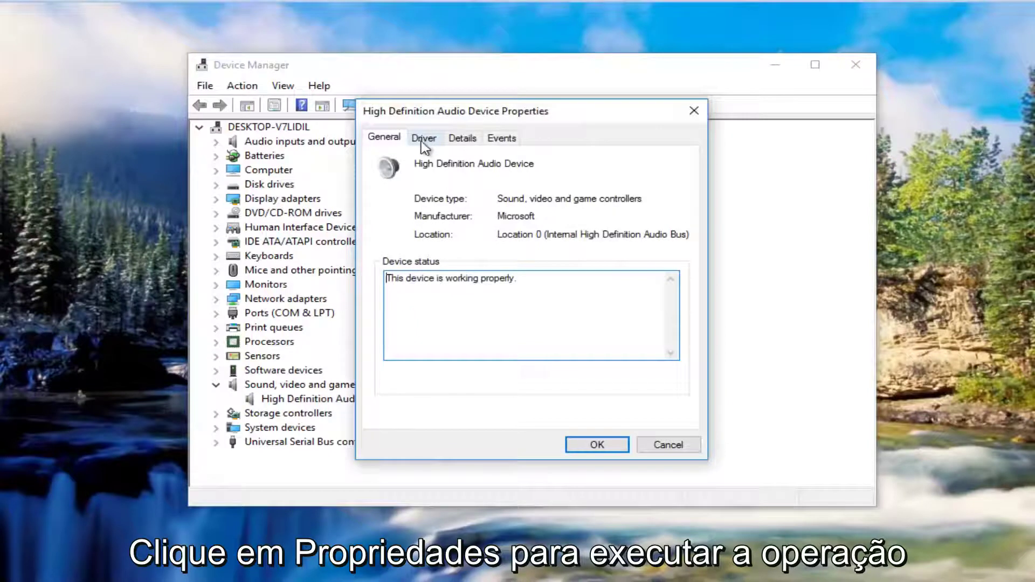
click(424, 139)
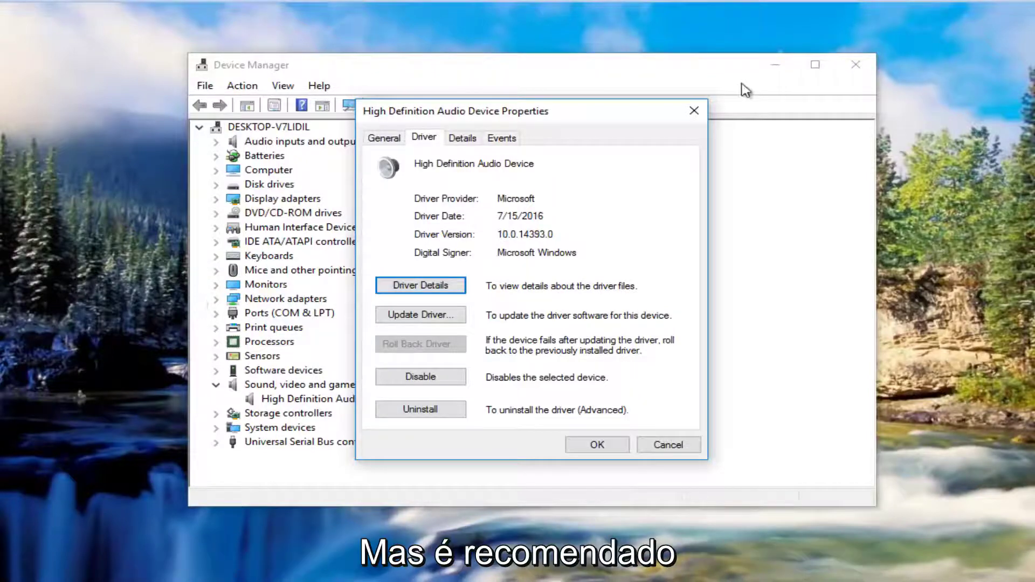
click(693, 112)
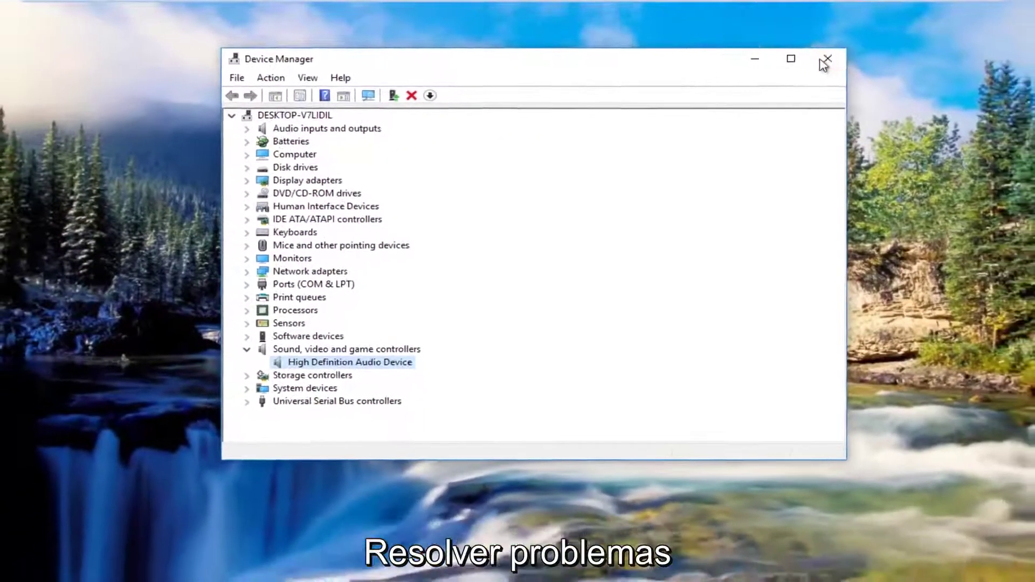
- Close the Device Manager window, leaving the desktop clear
click(837, 69)
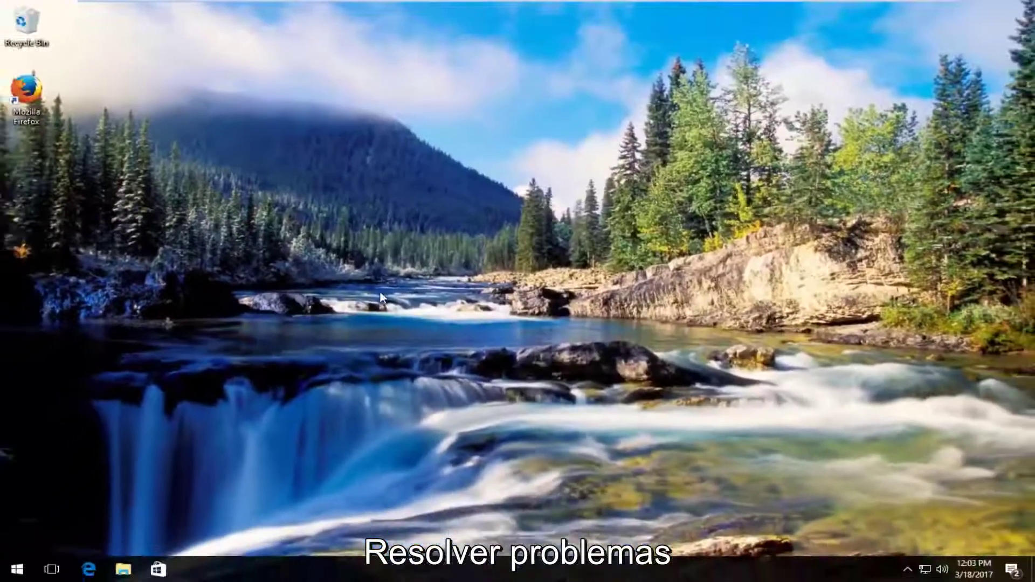